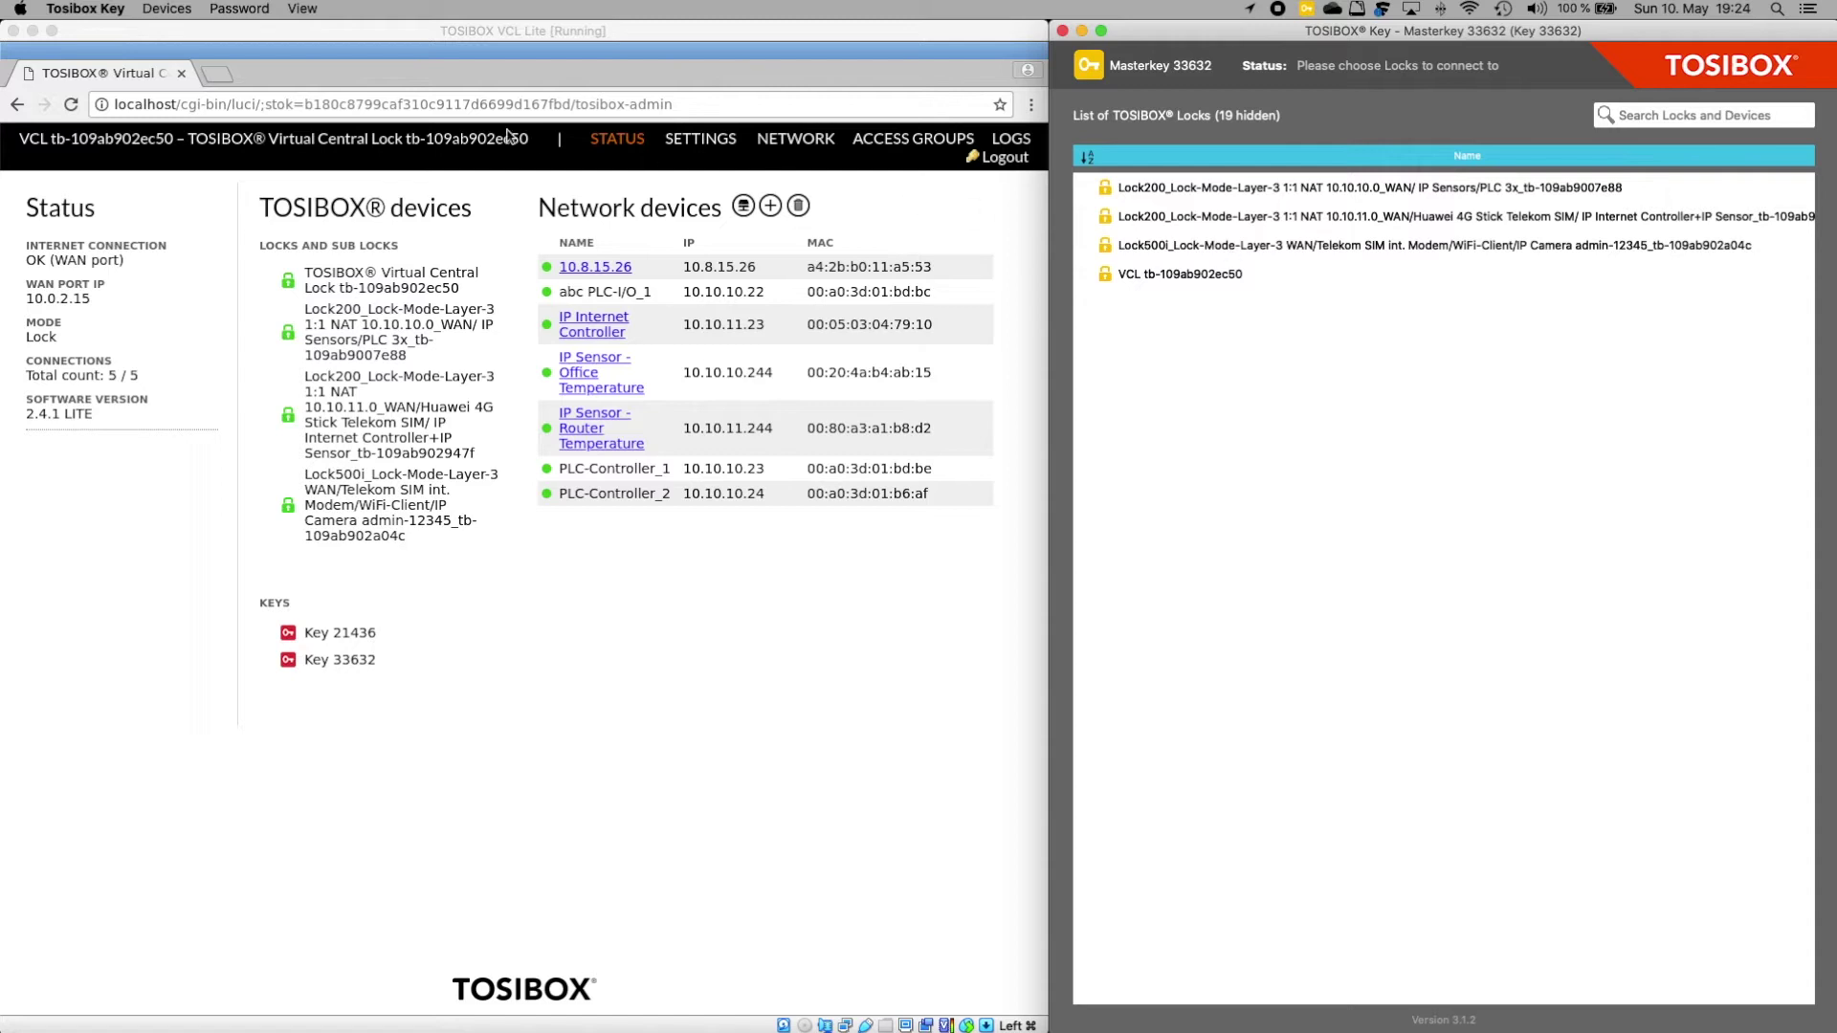
- Open Manage Keys from the Devices menu and select Sub Key 33633
click(169, 11)
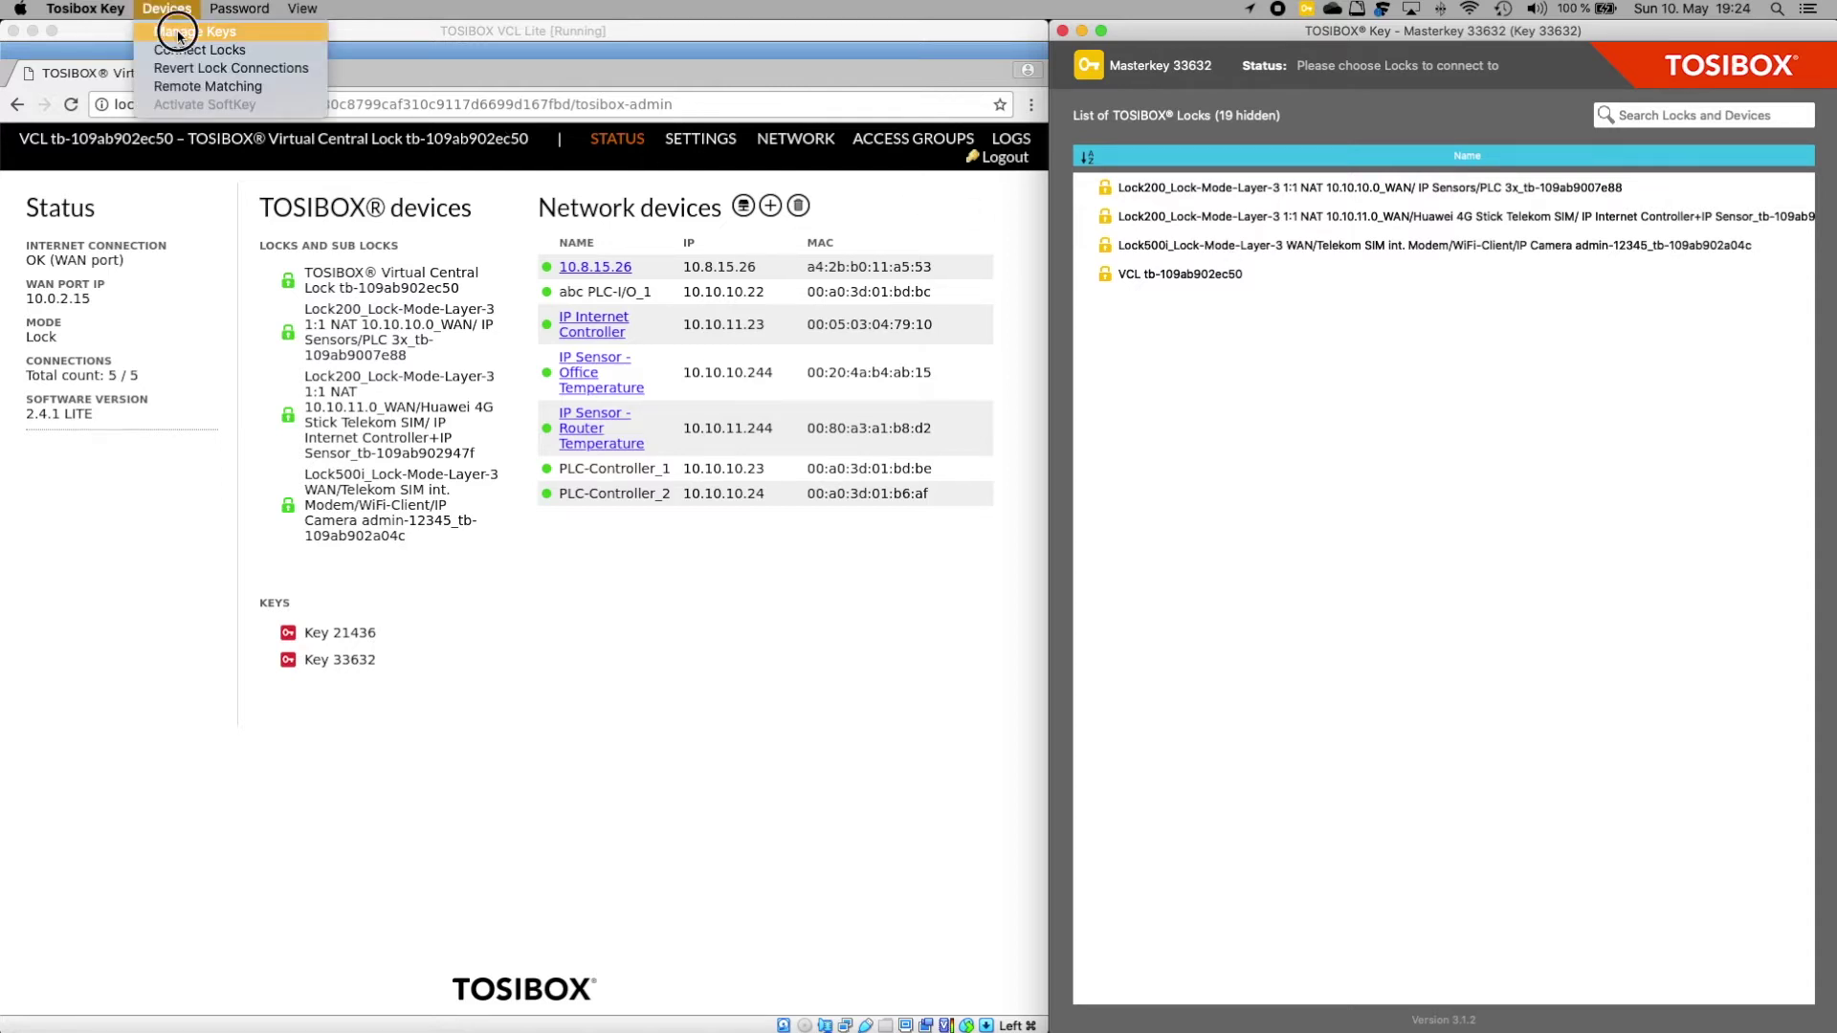
click(180, 33)
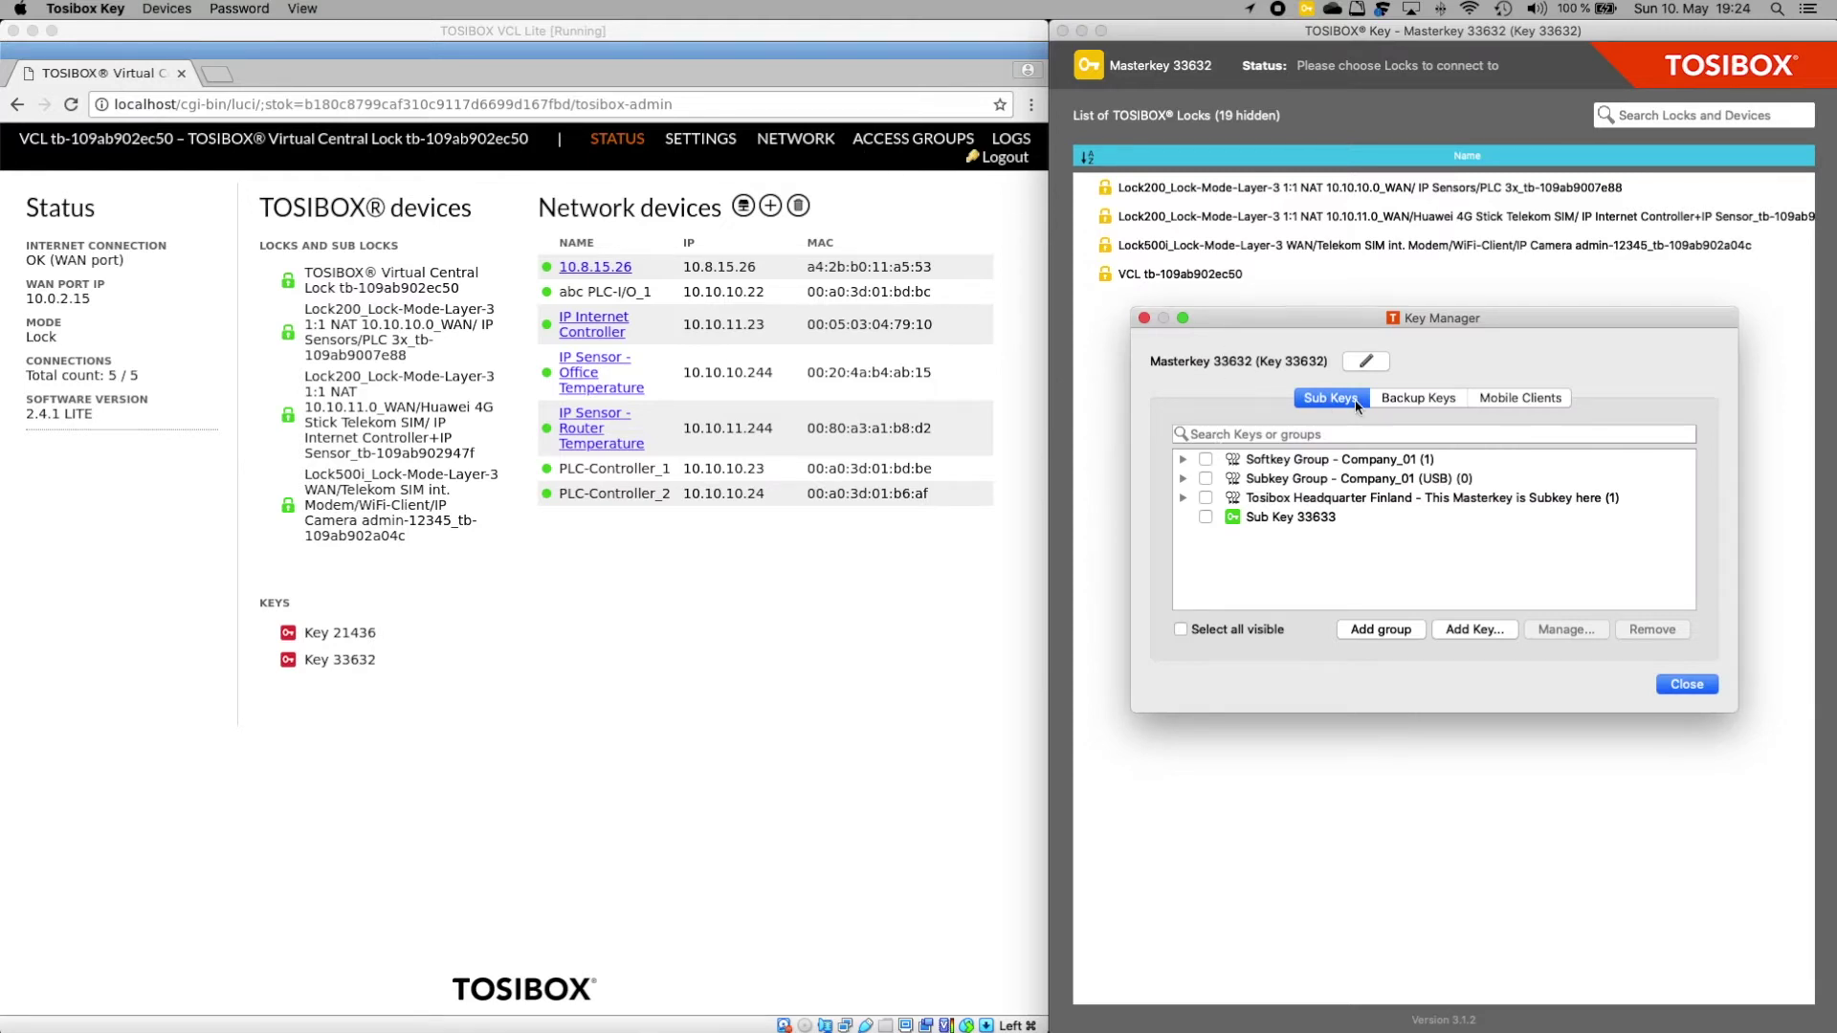
click(1208, 518)
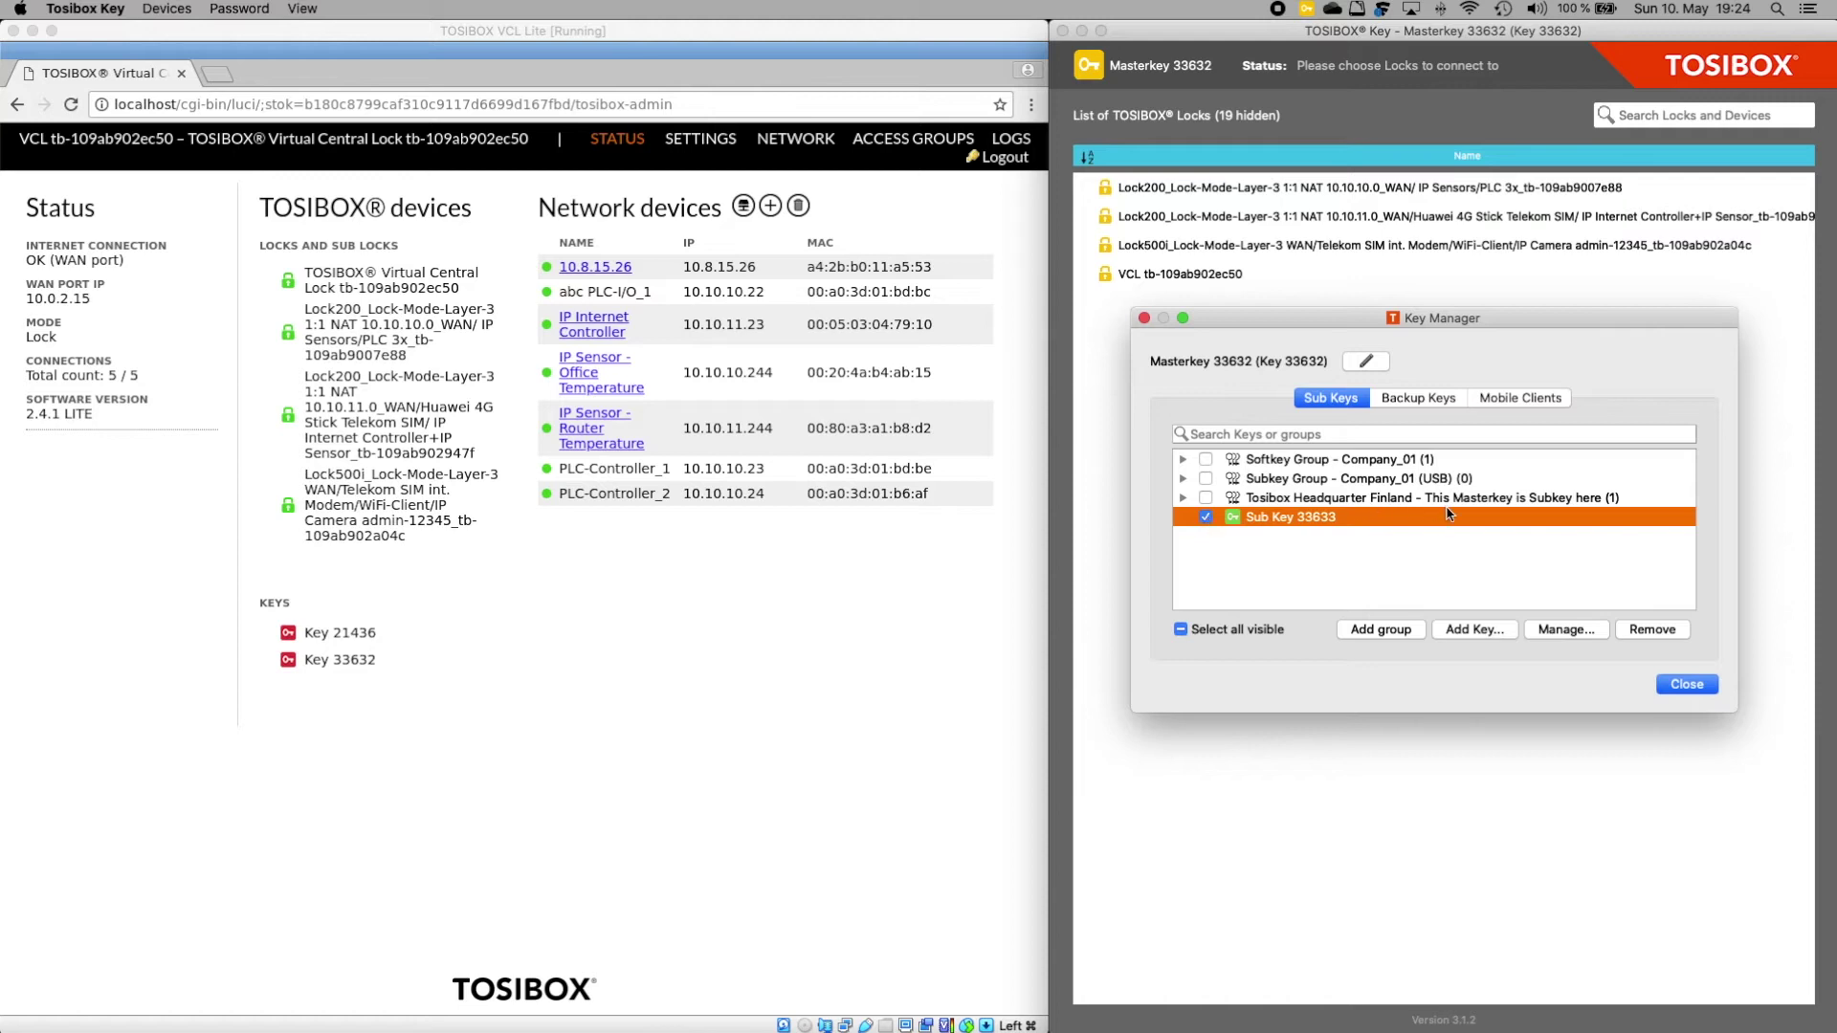
- Give Sub Key 33633 Layer 3 access to VCL tb-109ab902ec50 and continue to the summary
click(1570, 640)
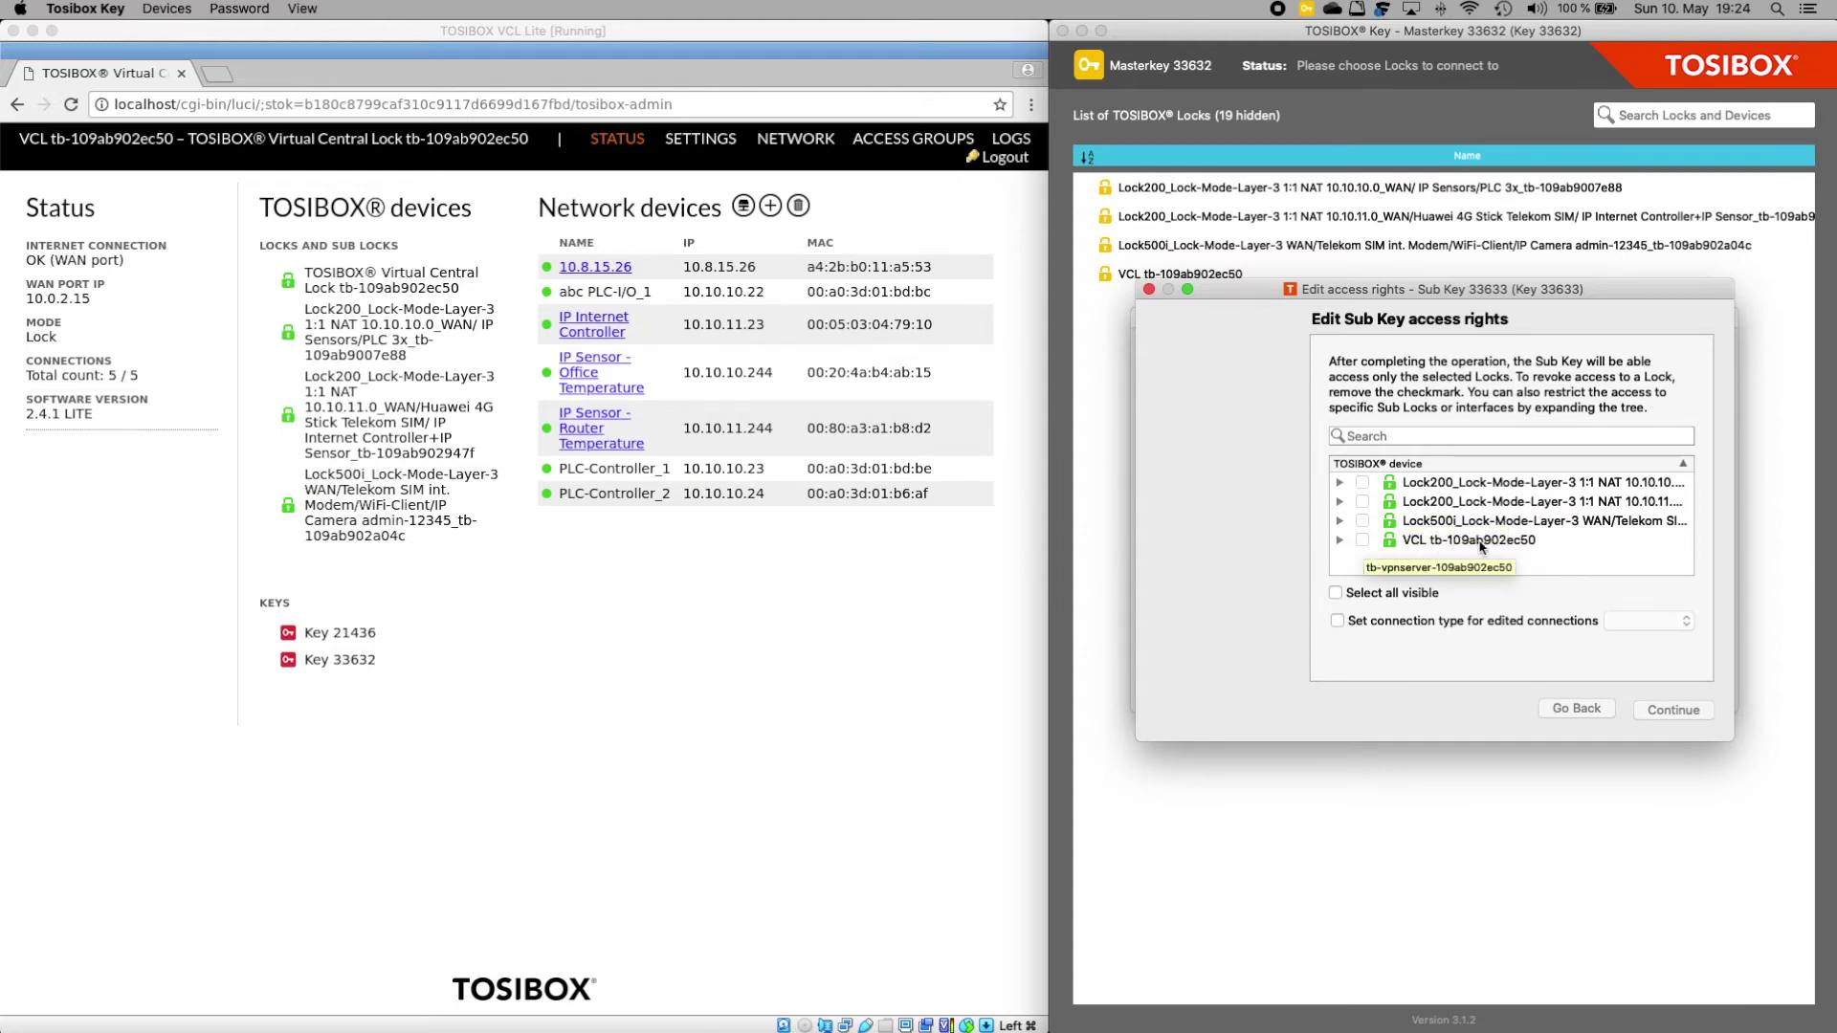
click(1363, 540)
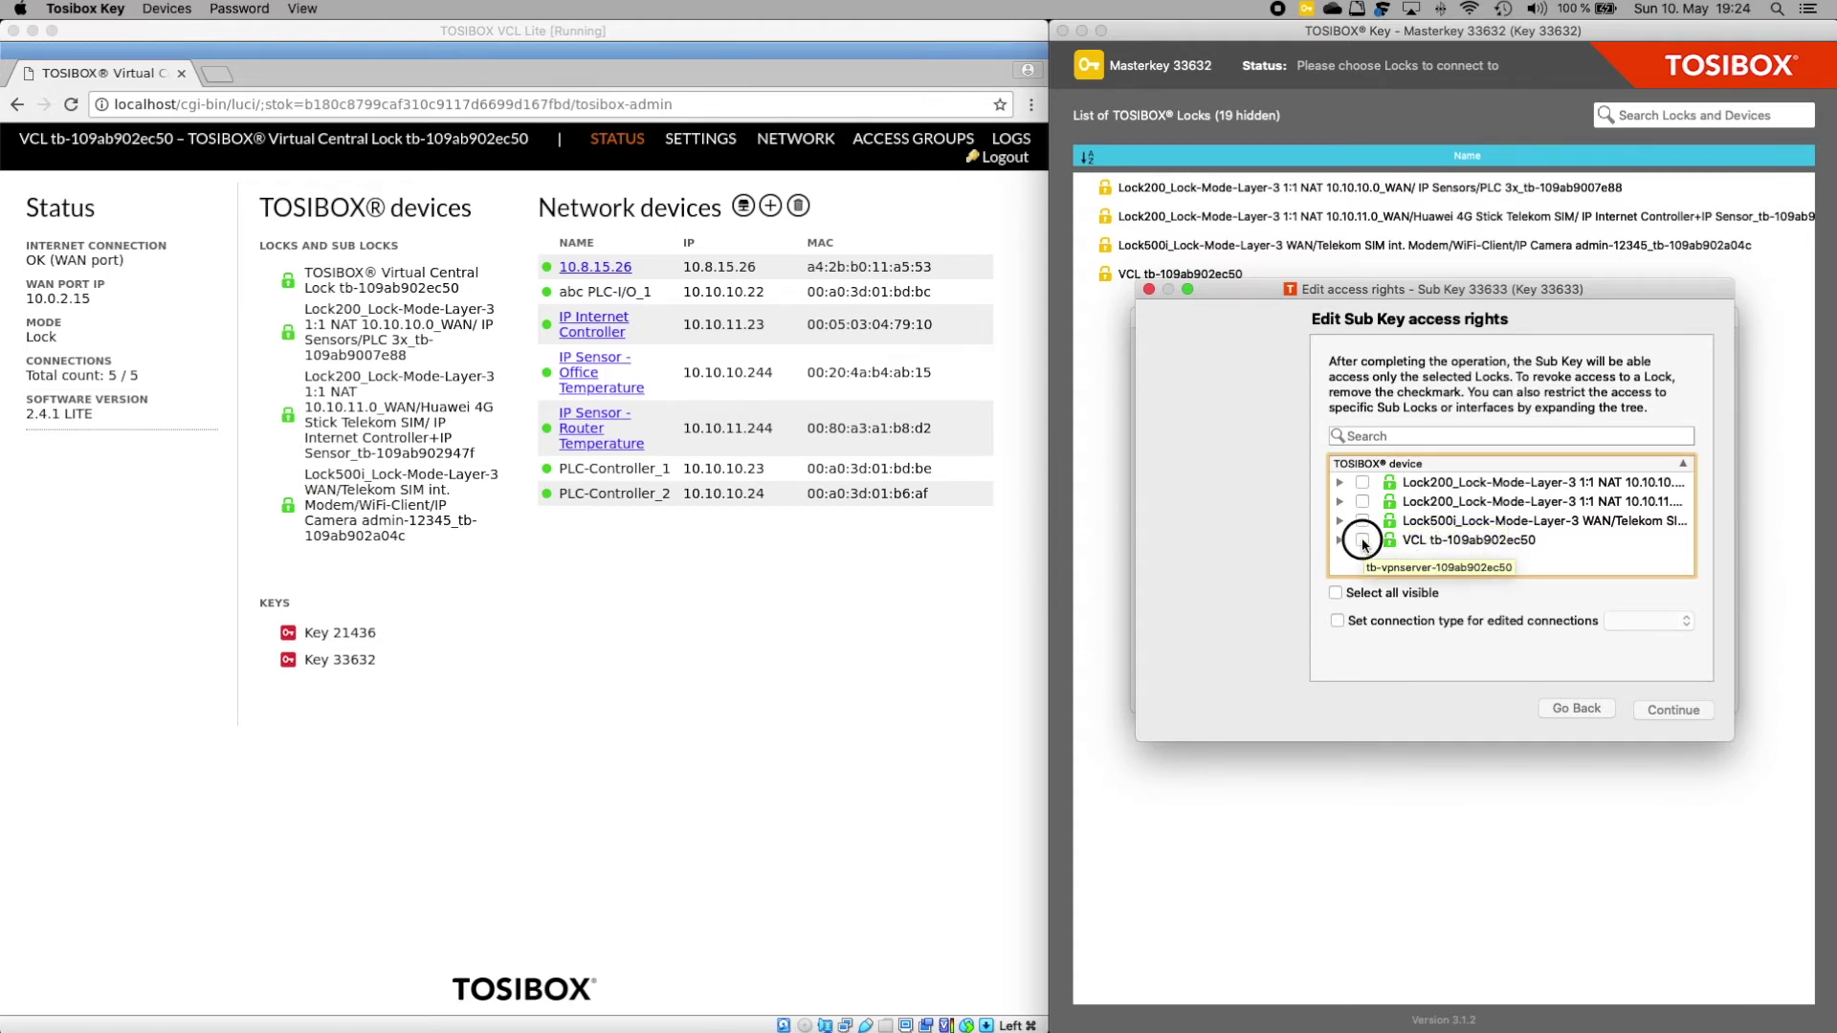
click(1338, 620)
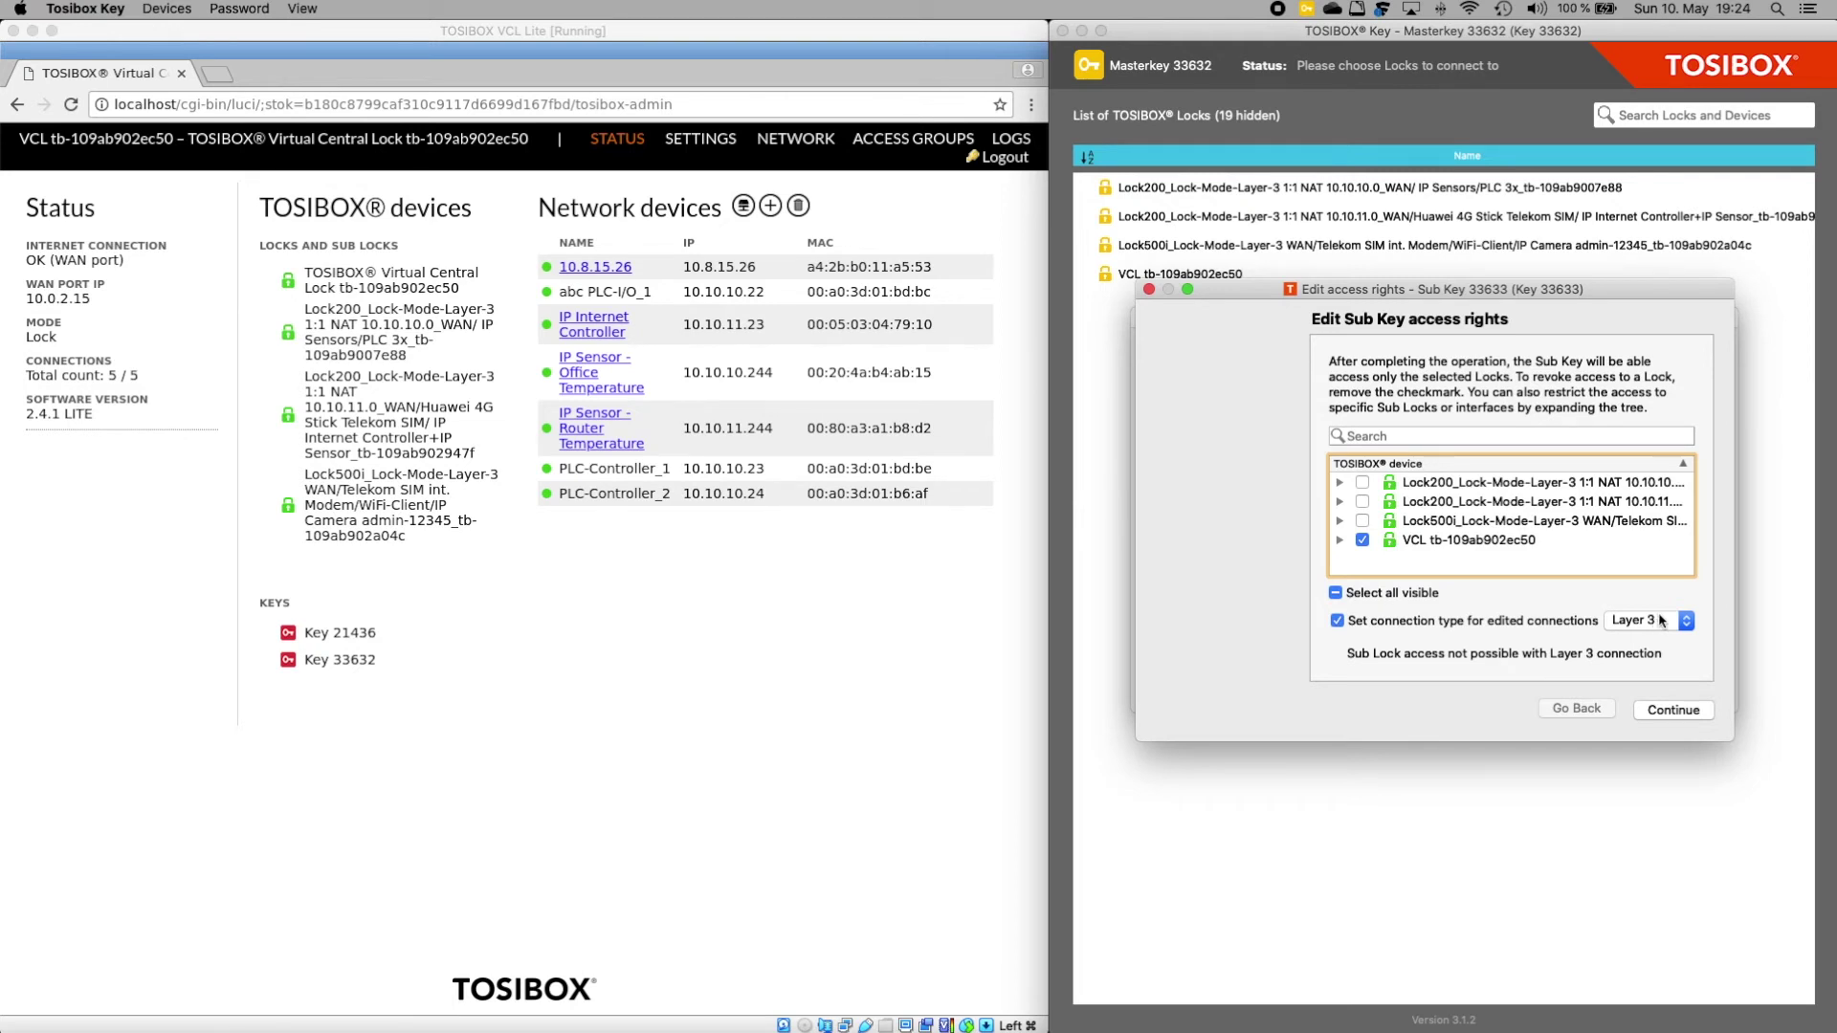
click(1669, 712)
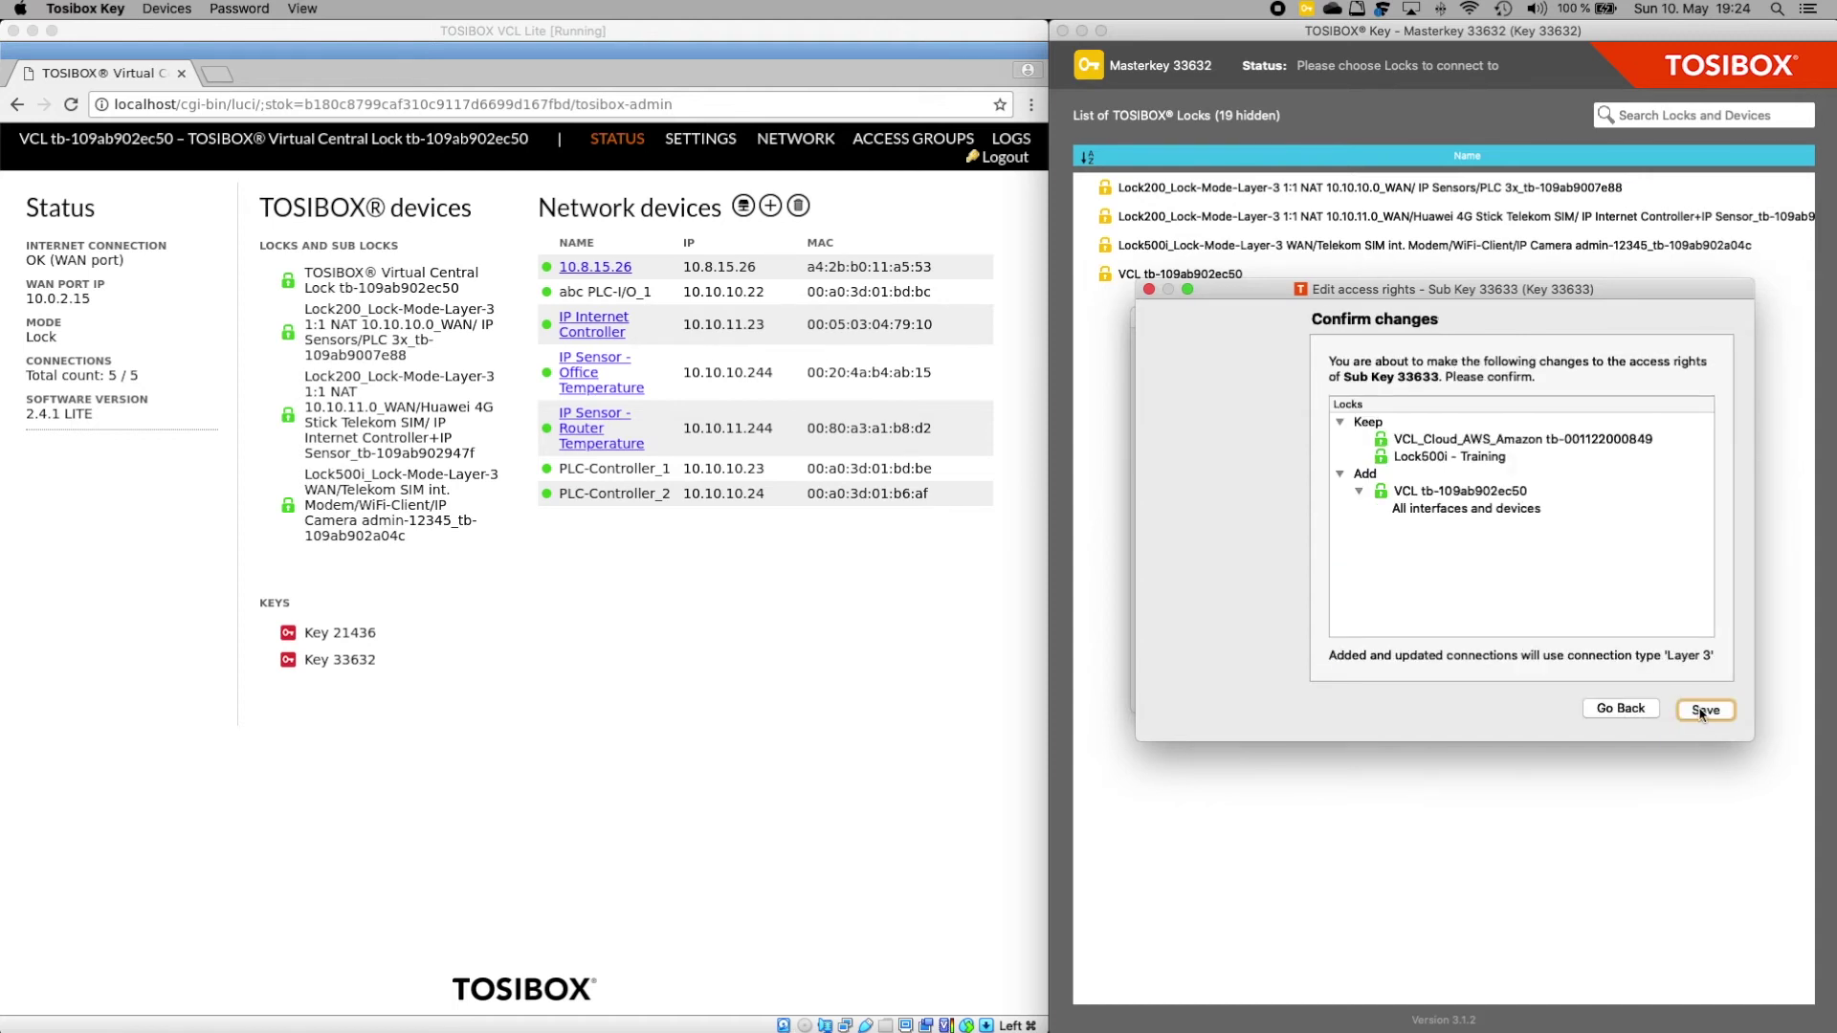
- Save Sub Key 33633's new VCL access rights and finish the operation
click(1704, 711)
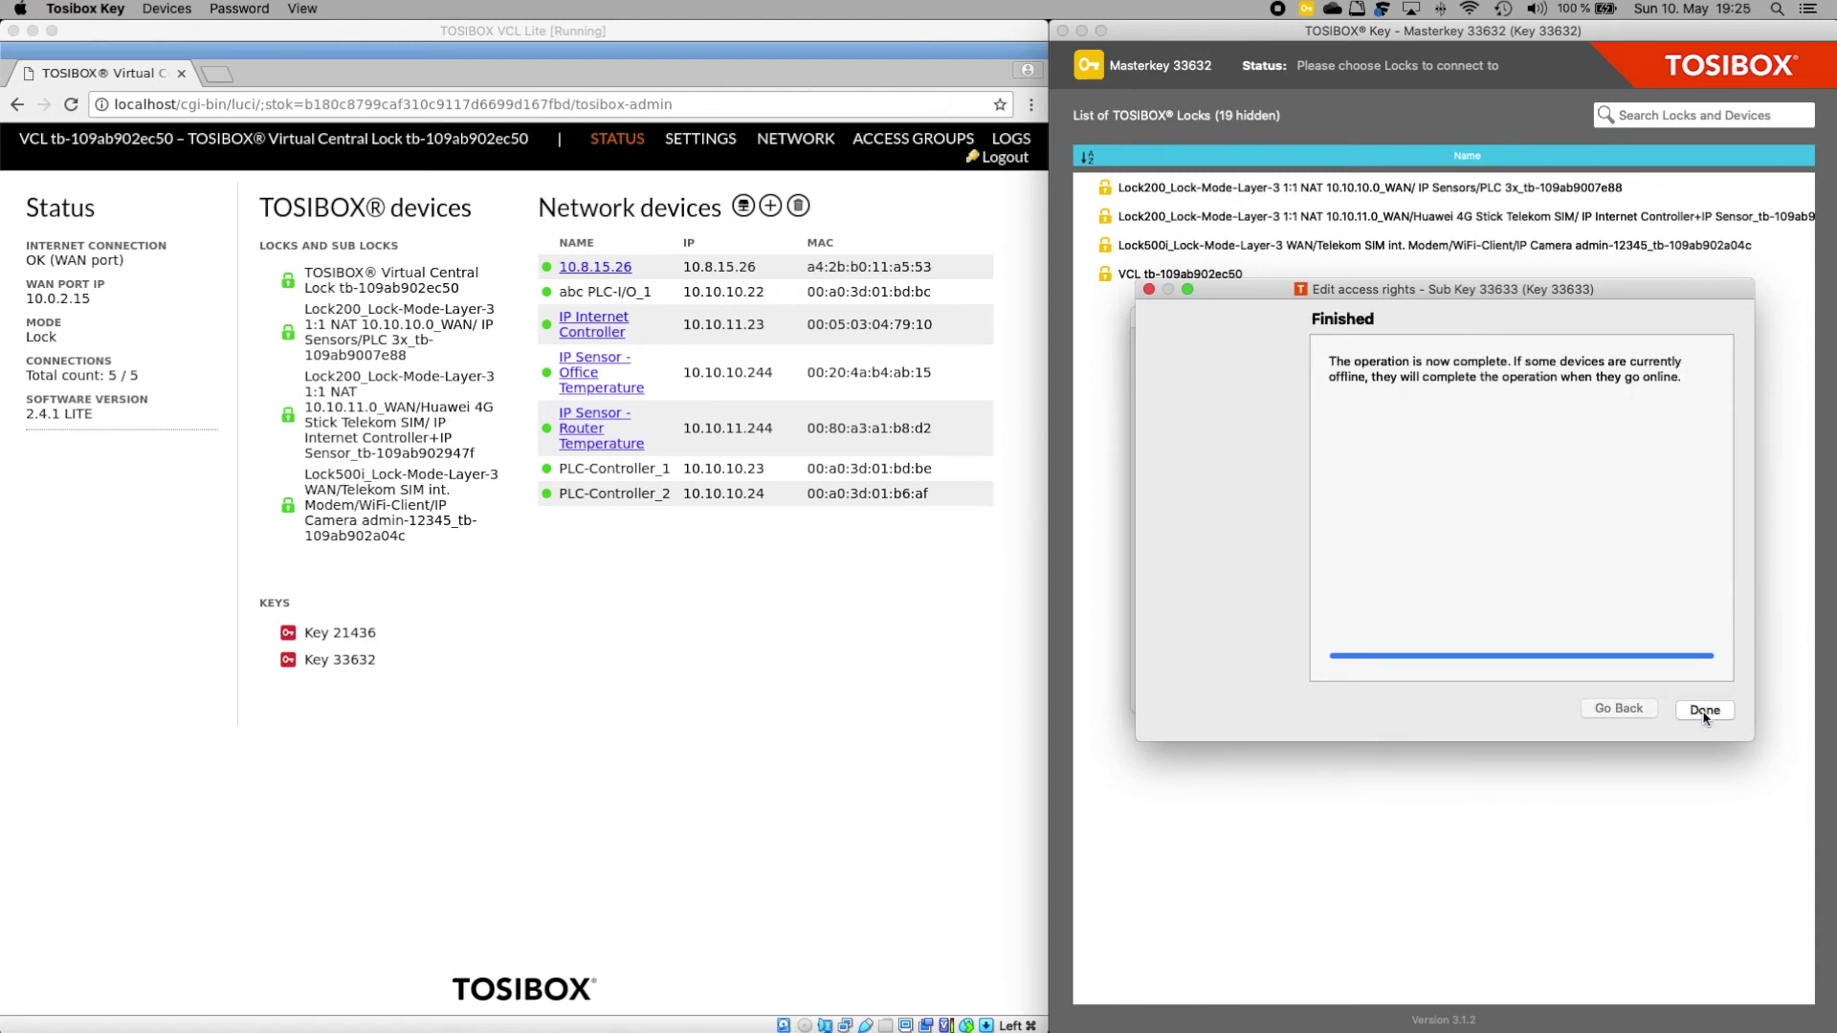
click(1704, 711)
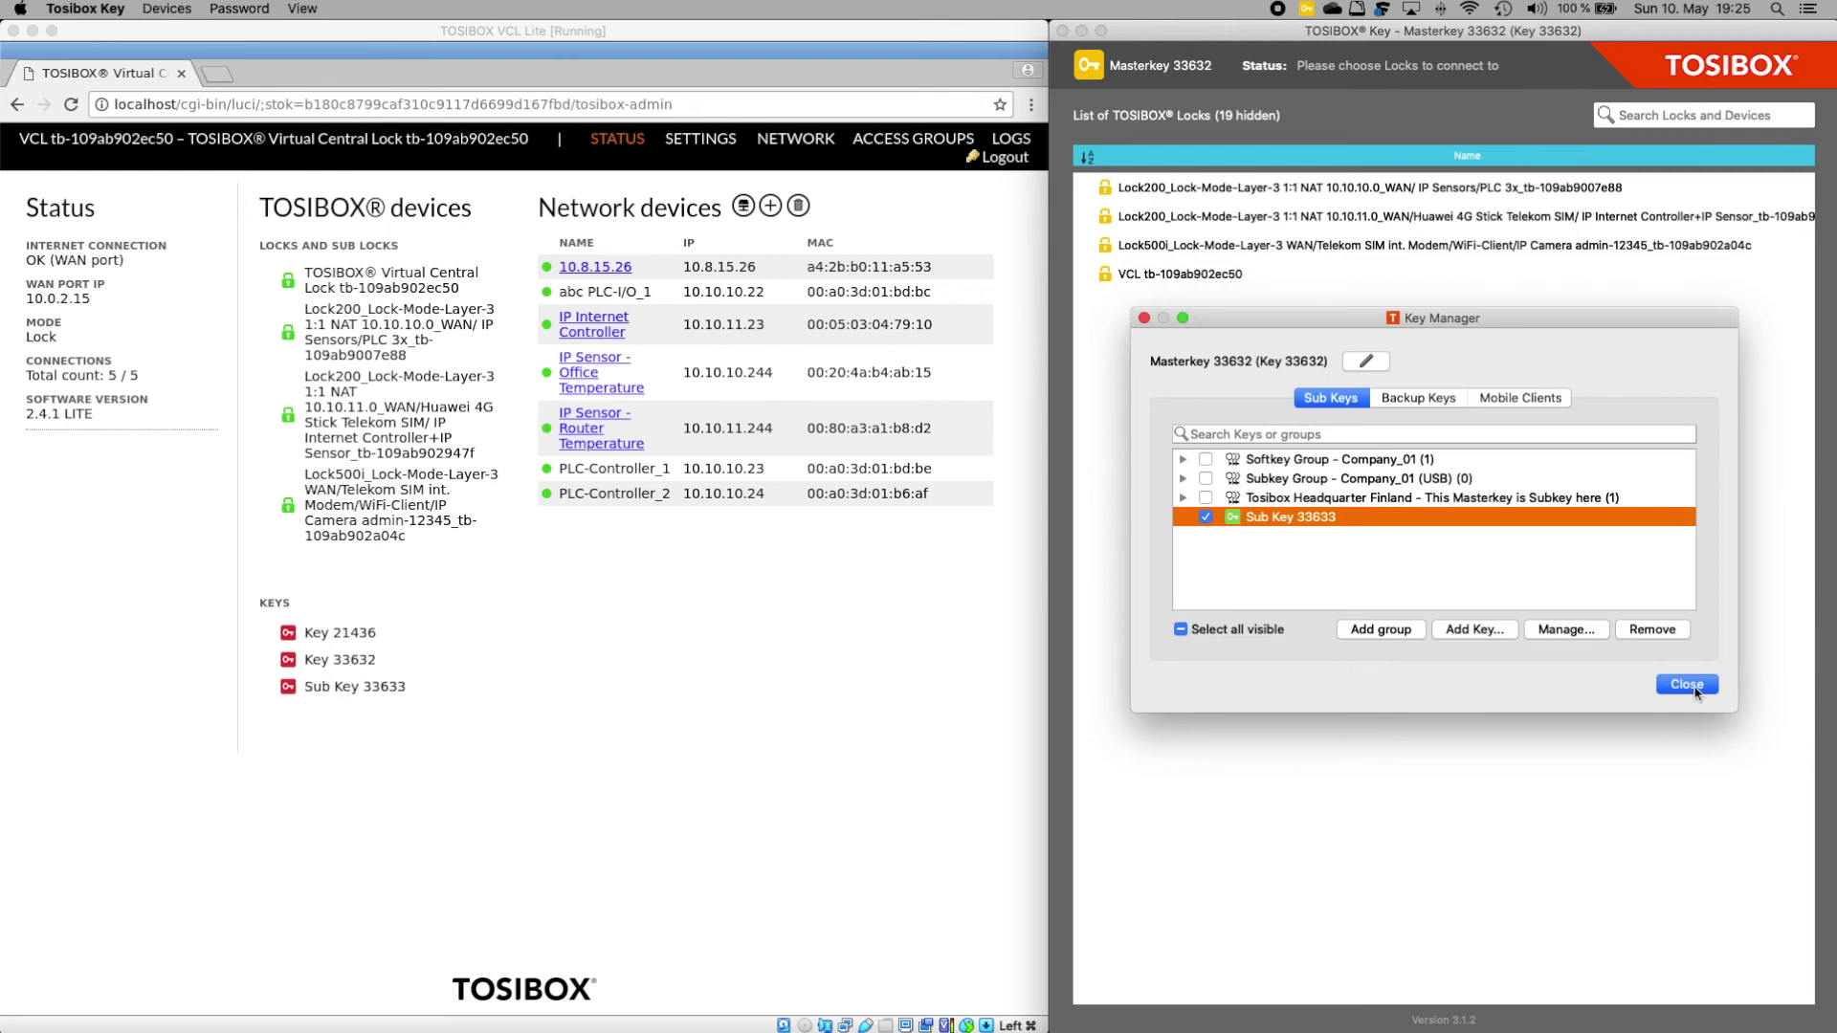
- Close the Key Manager and check that Sub Key 33633 appears in the VCL's Keys list
click(1688, 686)
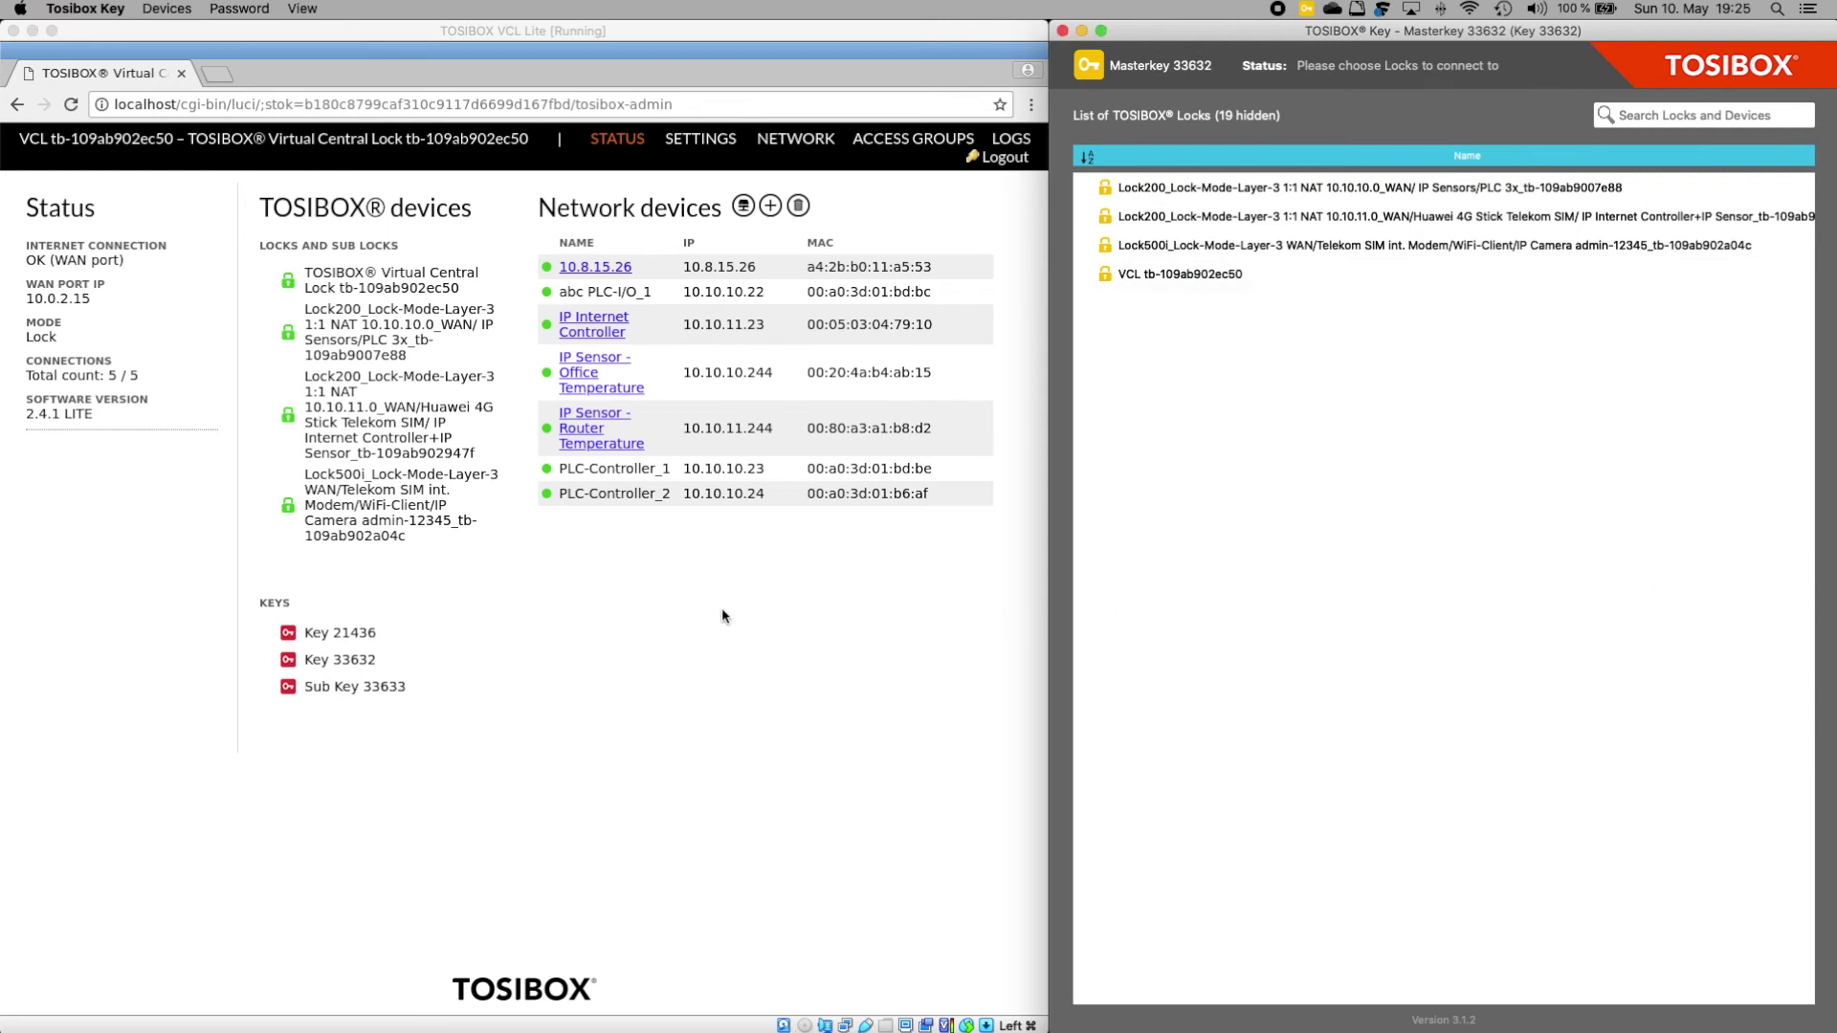